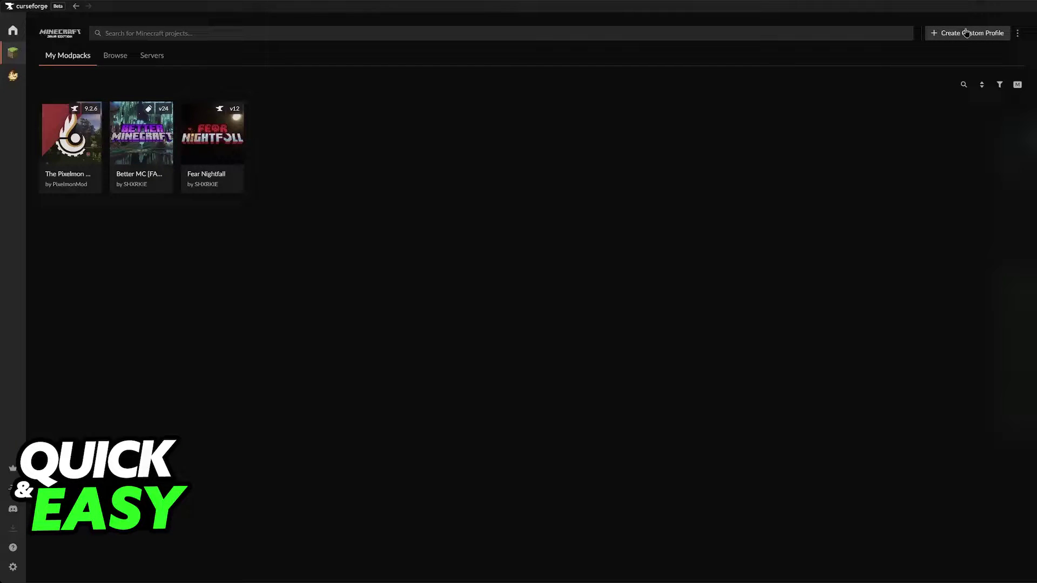
Step: Start a custom profile named test and set its Minecraft version to 1.20.1
click(967, 33)
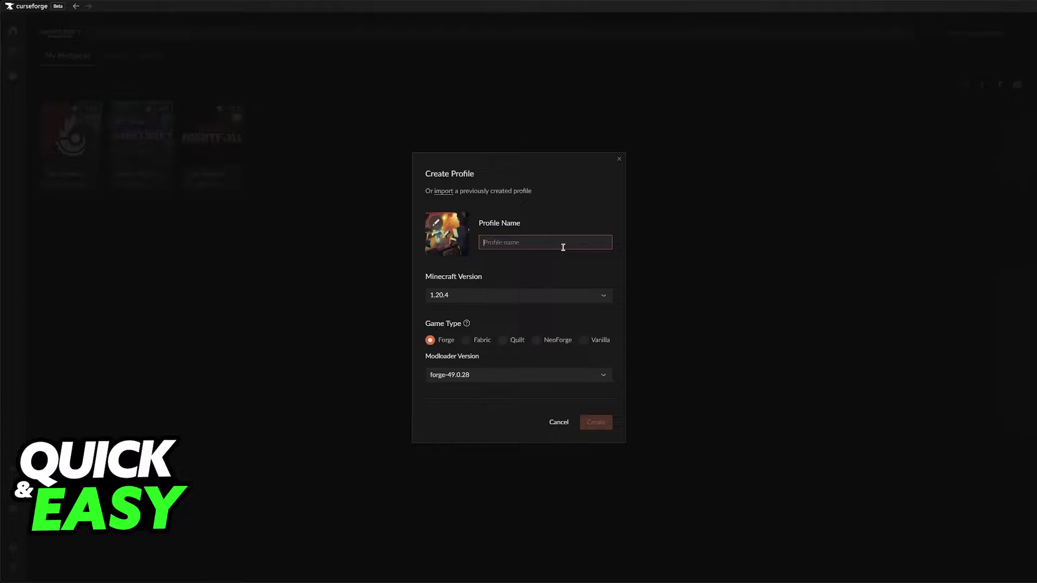
text(test)
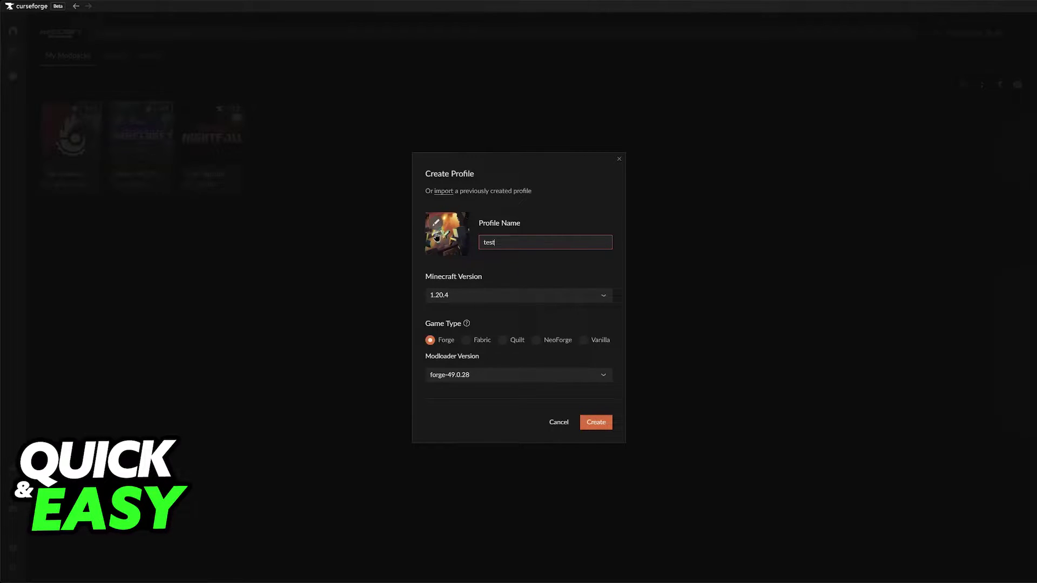
click(485, 295)
scroll(502, 330, down, 10)
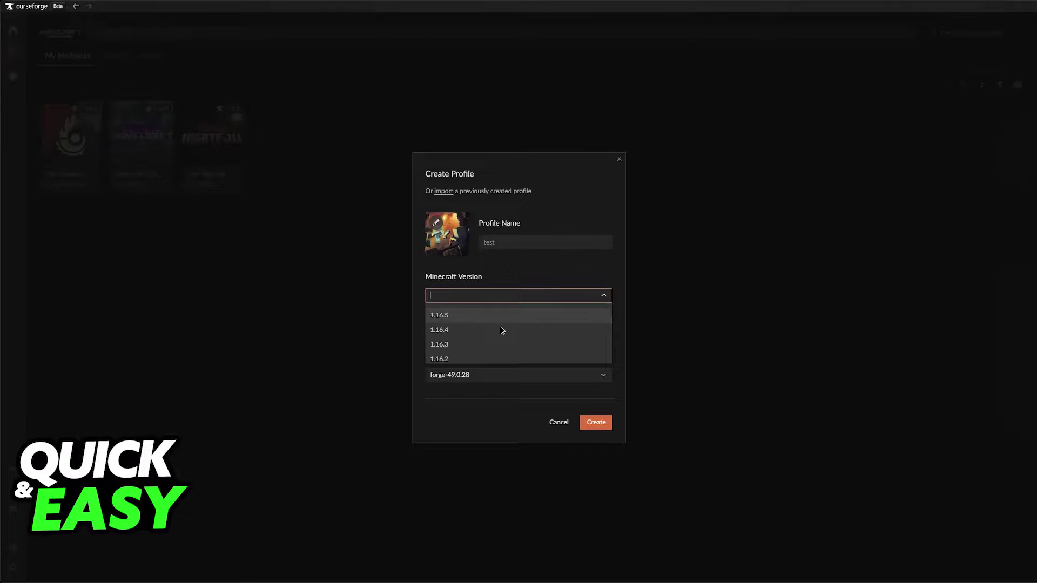
scroll(576, 342, up, 10)
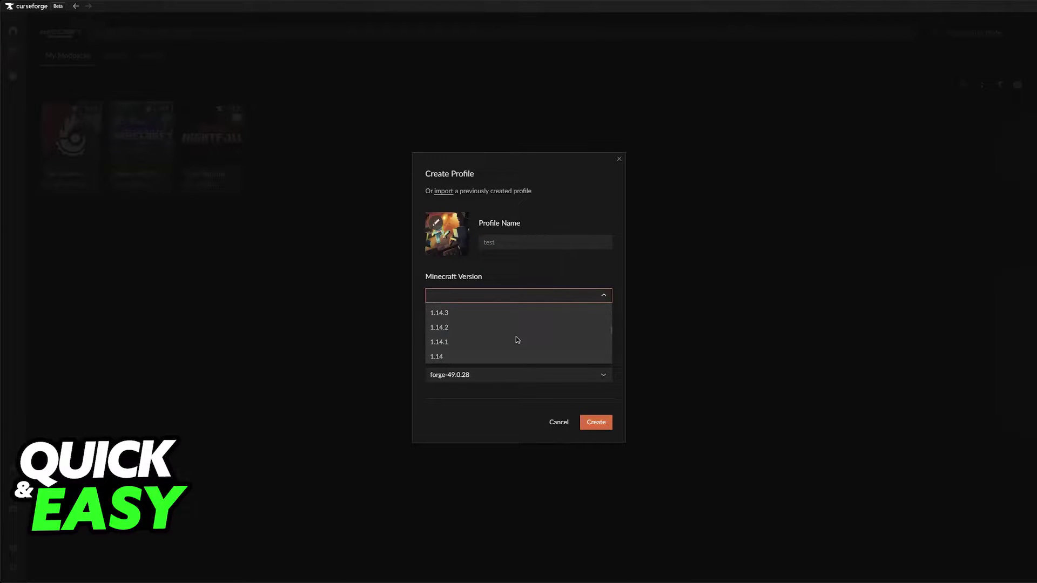
scroll(483, 329, up, 1)
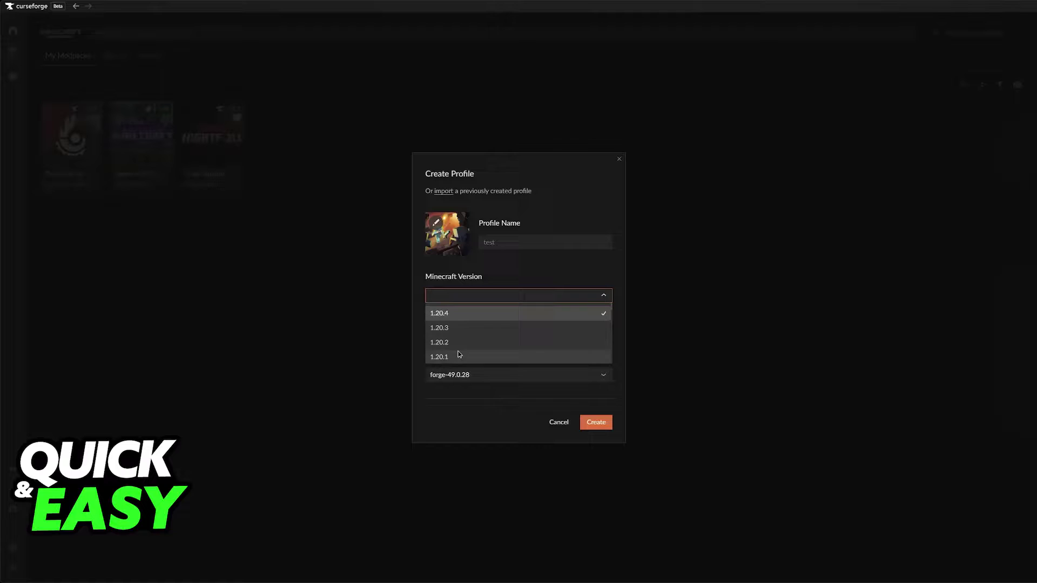
click(445, 311)
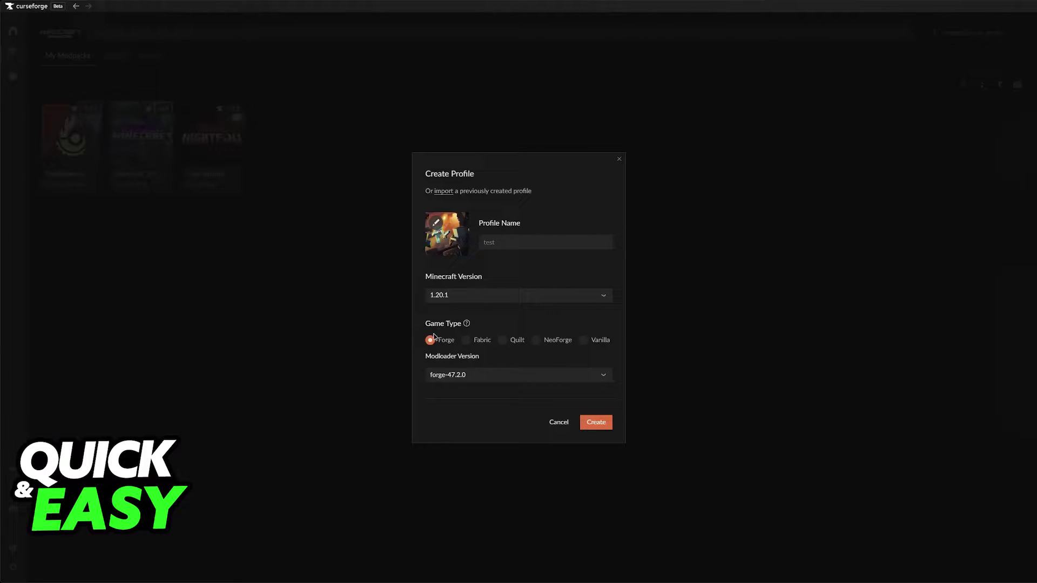
Step: Create the test profile with the Forge game type and modloader version forge-47.2.0
mouse_move(468, 324)
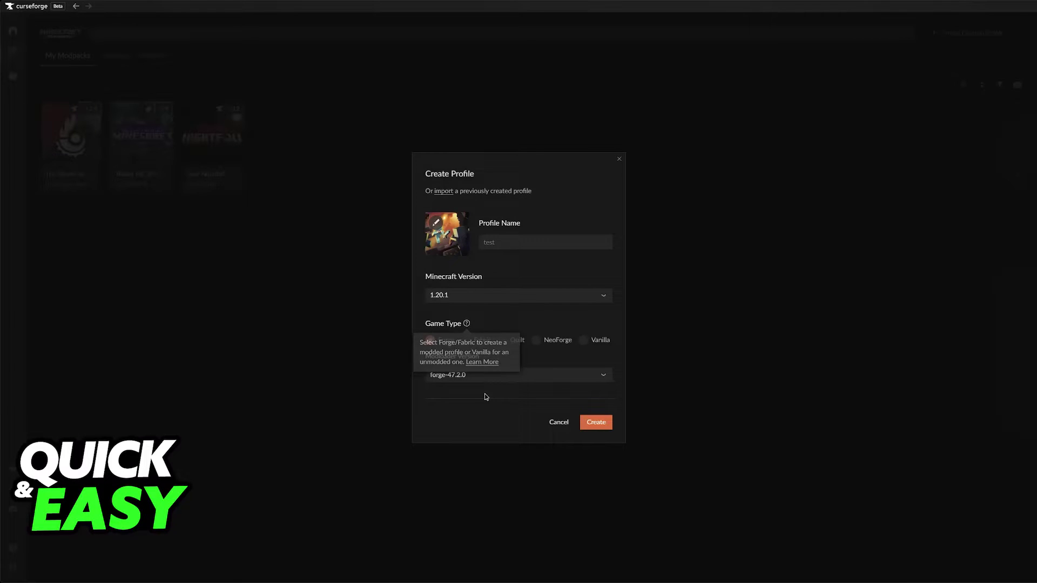
click(486, 376)
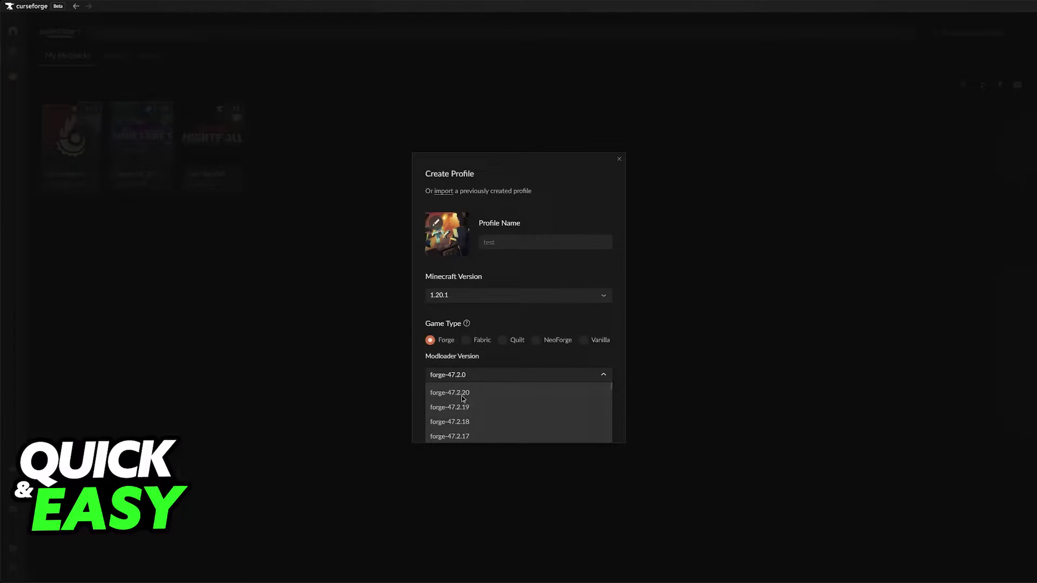
click(467, 373)
click(469, 374)
click(468, 377)
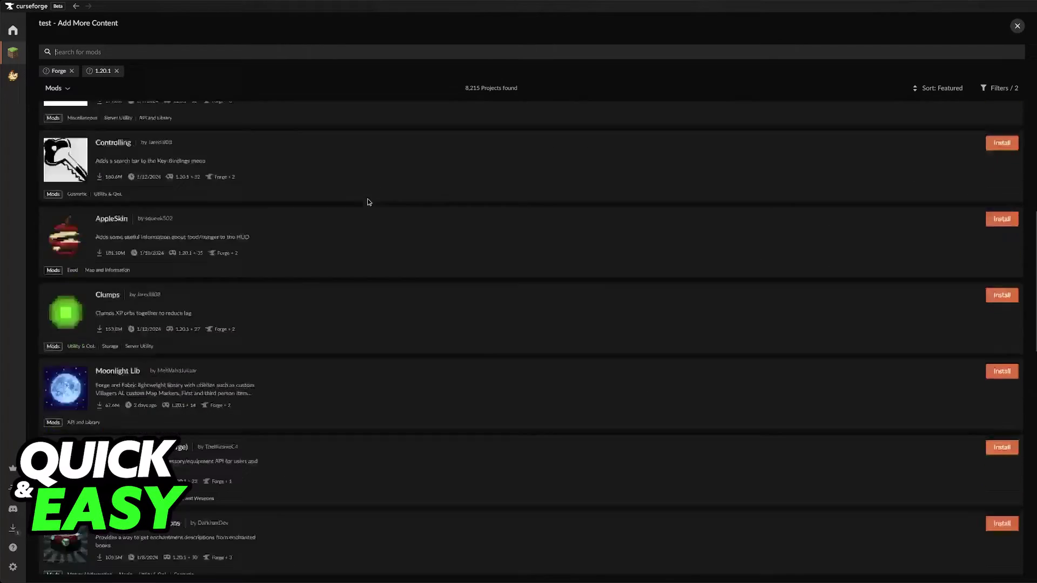
Step: Install the Just Enough Items (JEI) and Mouse Tweaks mods in the test profile
scroll(376, 241, up, 8)
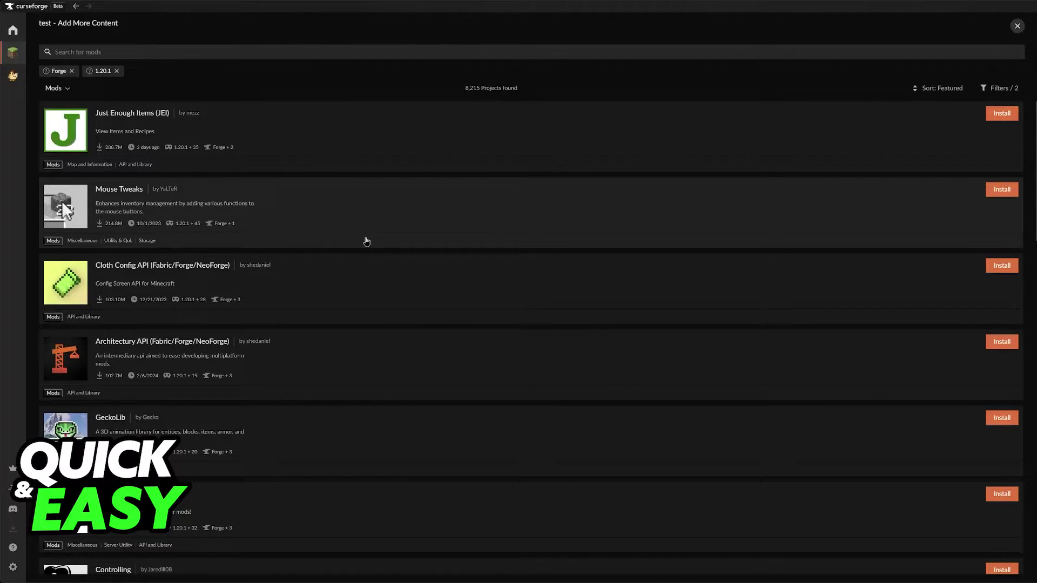
click(1002, 114)
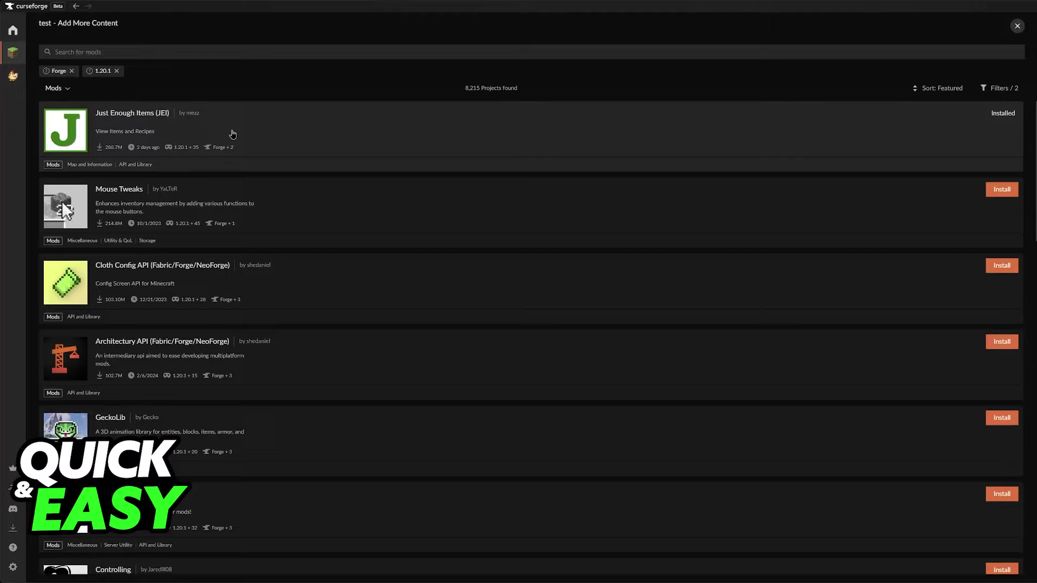
scroll(486, 195, down, 3)
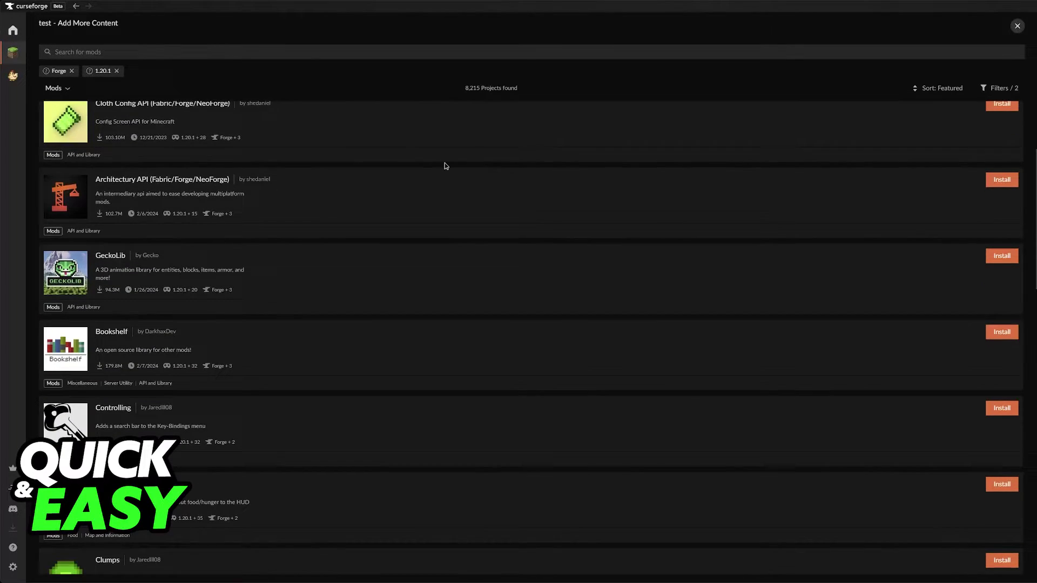
scroll(405, 317, up, 3)
click(1002, 188)
Step: Install the AppleSkin mod in the test profile and look through the other featured mods
scroll(521, 304, down, 6)
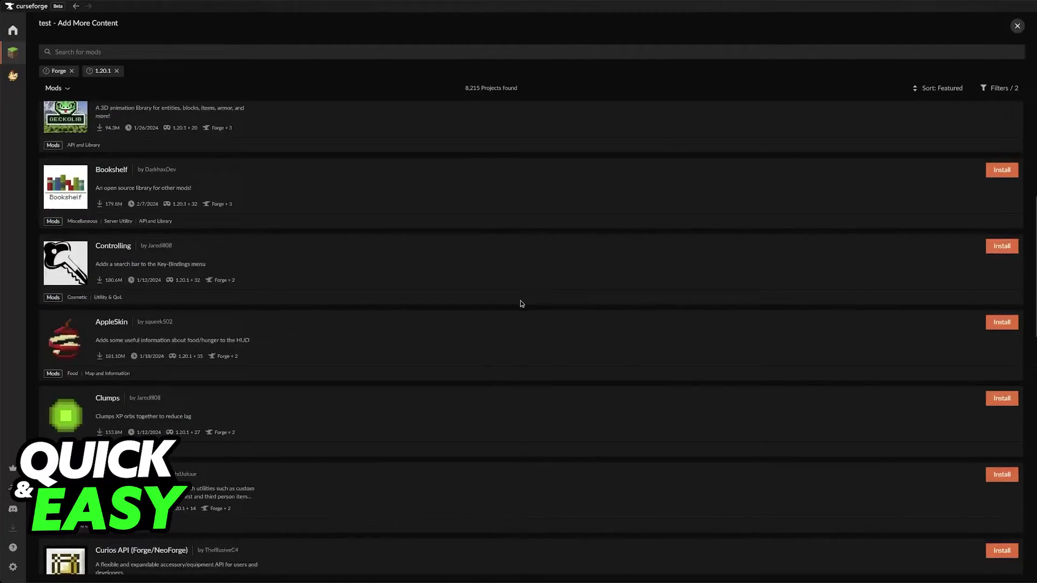
scroll(522, 304, down, 4)
scroll(347, 310, up, 2)
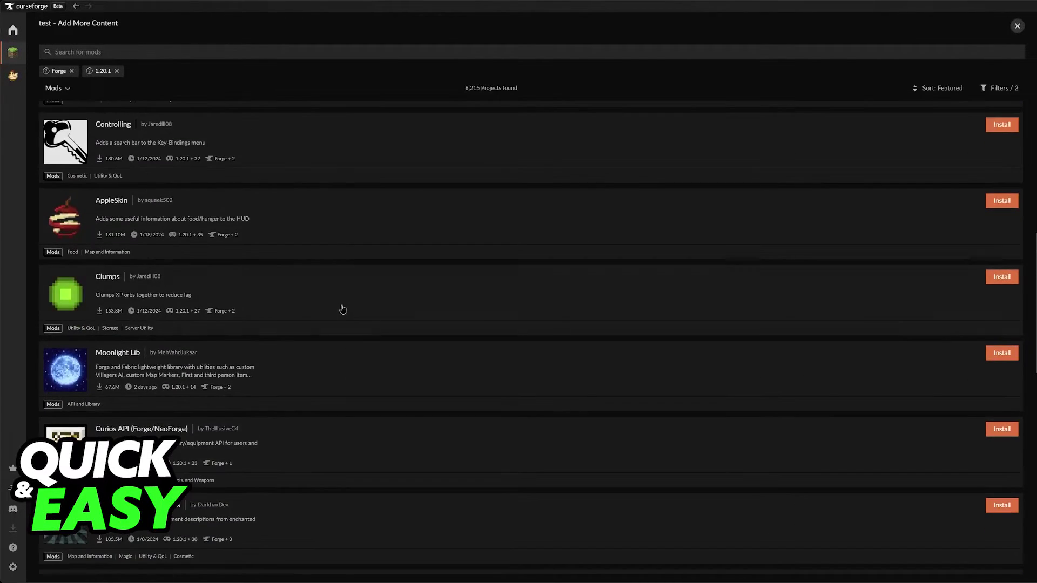
click(998, 204)
scroll(370, 257, up, 8)
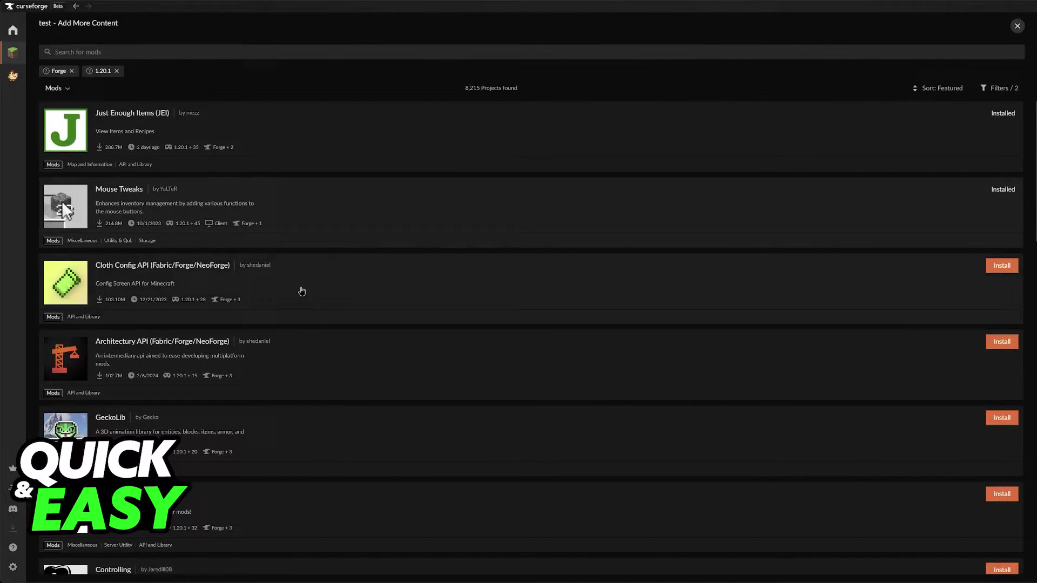
scroll(334, 302, down, 15)
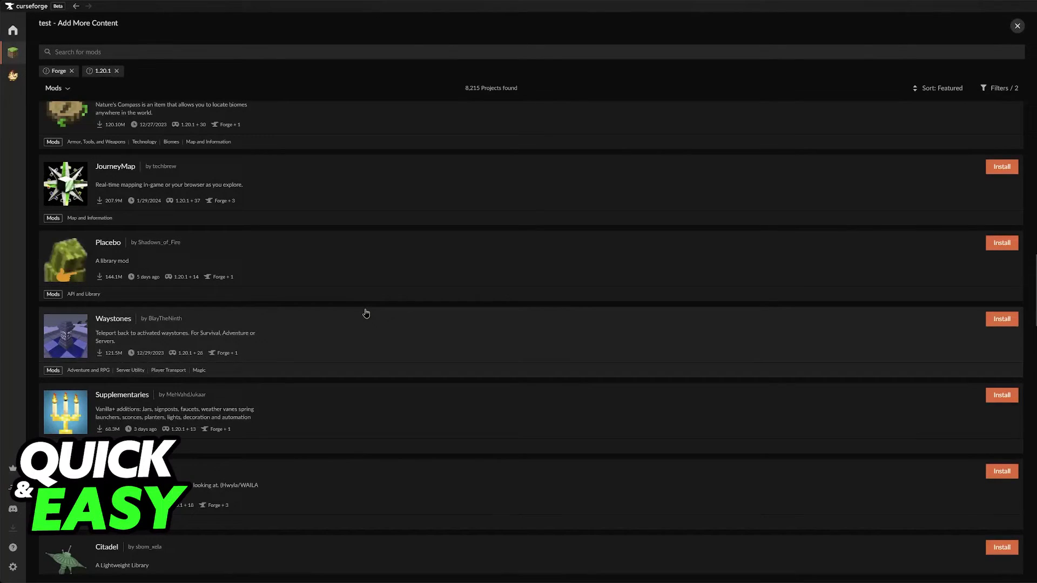
scroll(264, 178, up, 15)
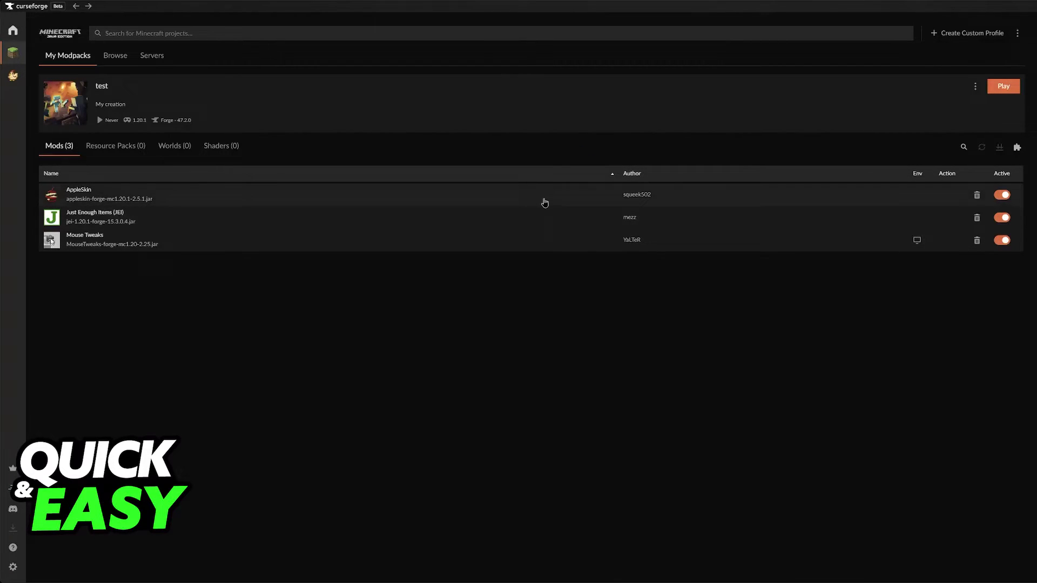
Step: Browse further Forge 1.20.1 mods offered for the test profile and leave the mod browser
click(1002, 86)
click(1017, 147)
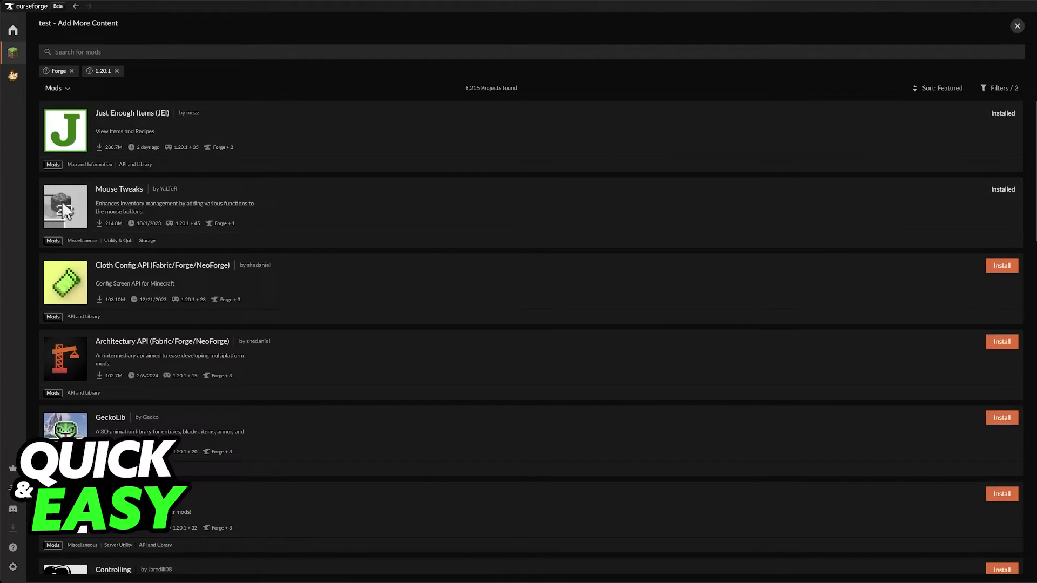
scroll(588, 267, down, 20)
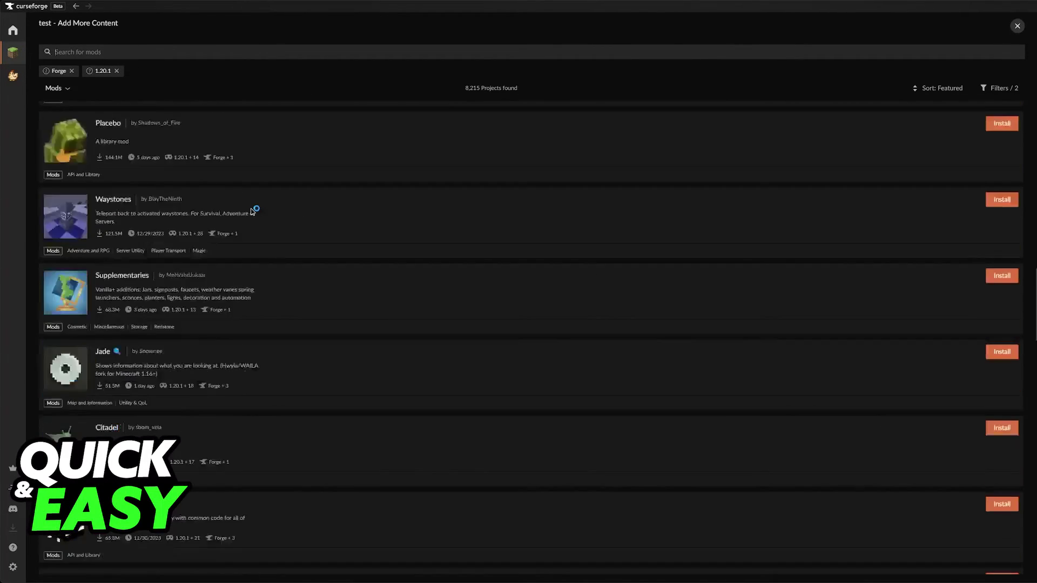
scroll(286, 213, down, 20)
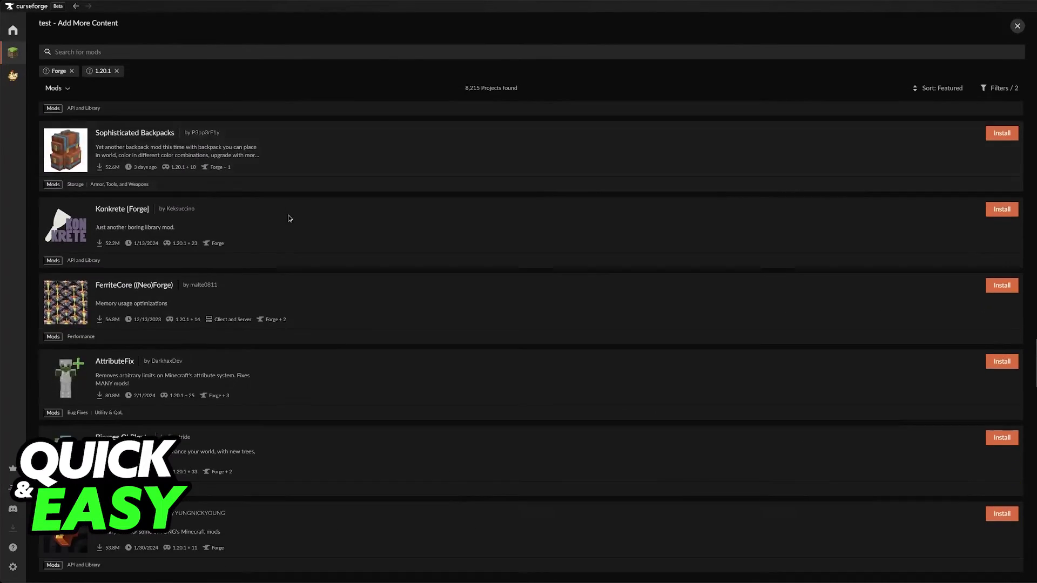
scroll(108, 95, down, 2)
key(Escape)
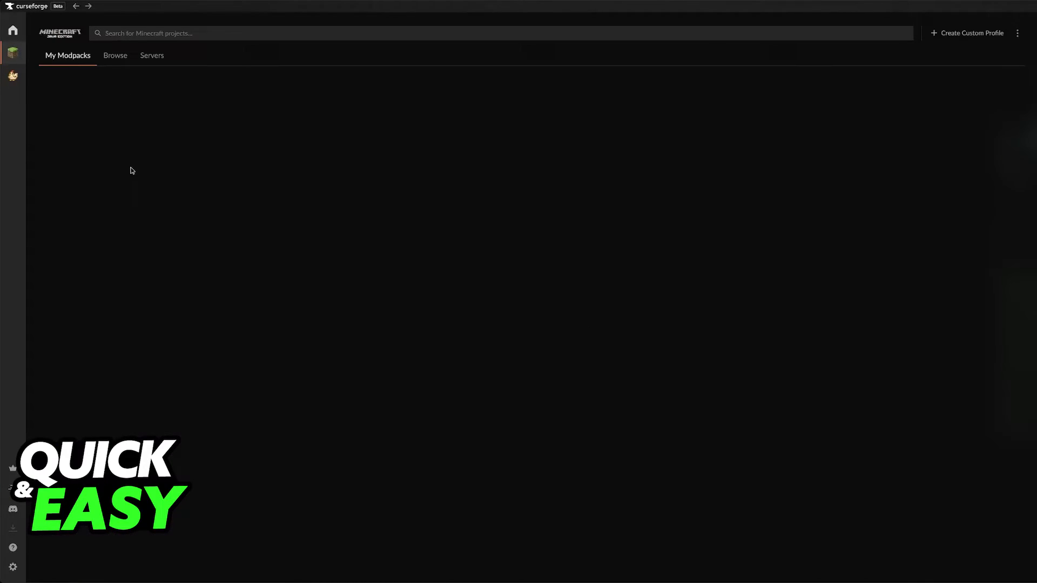
Step: Launch the test profile in Minecraft, continue past the welcome screen and open the list of loaded mods
click(975, 89)
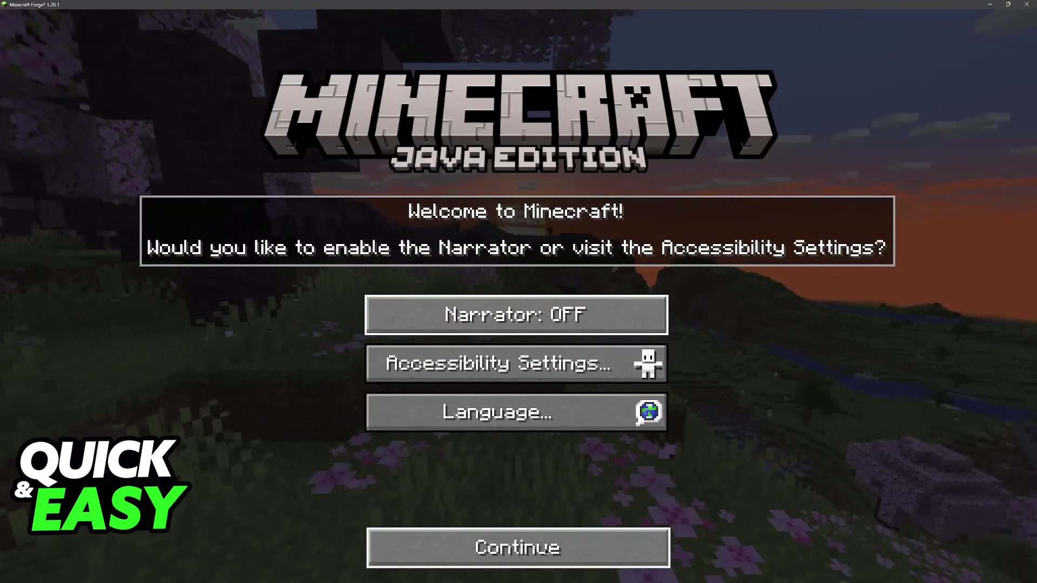
click(517, 547)
click(444, 369)
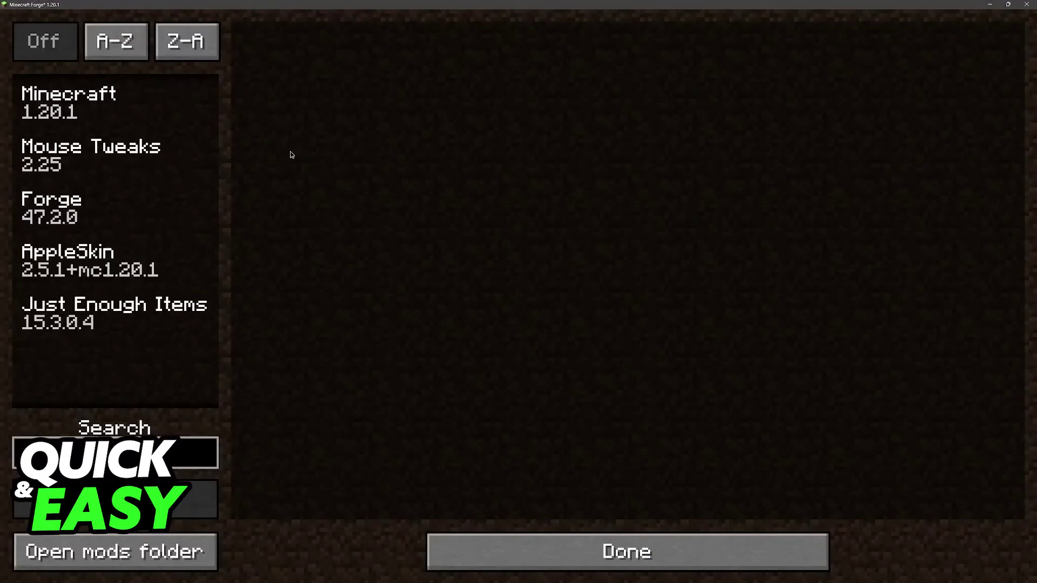
Step: Check the details of Mouse Tweaks, Forge, AppleSkin and Minecraft in the mod list and return to the title screen
click(127, 157)
click(119, 210)
click(117, 266)
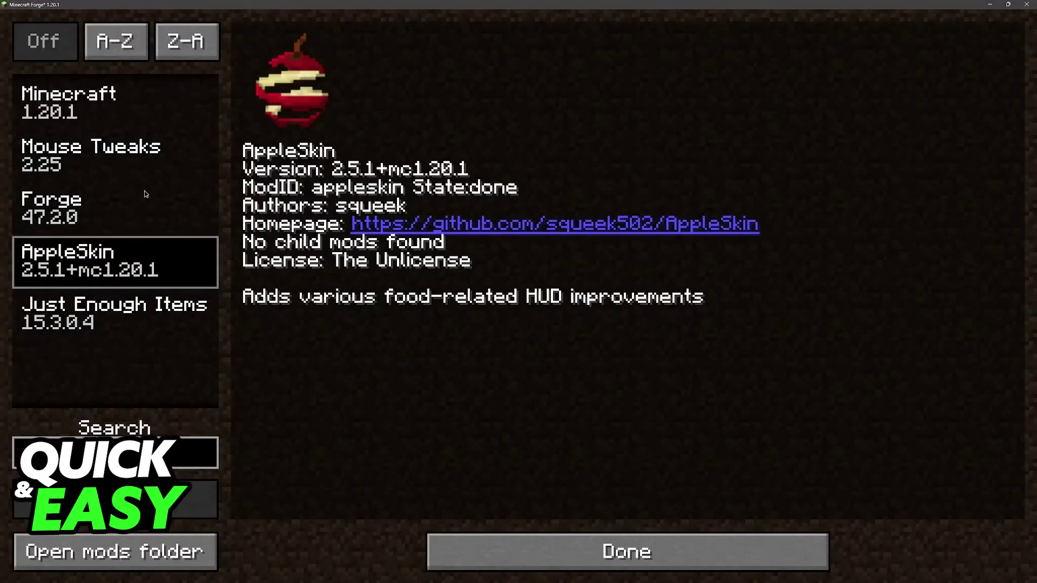
click(69, 103)
click(91, 155)
click(589, 551)
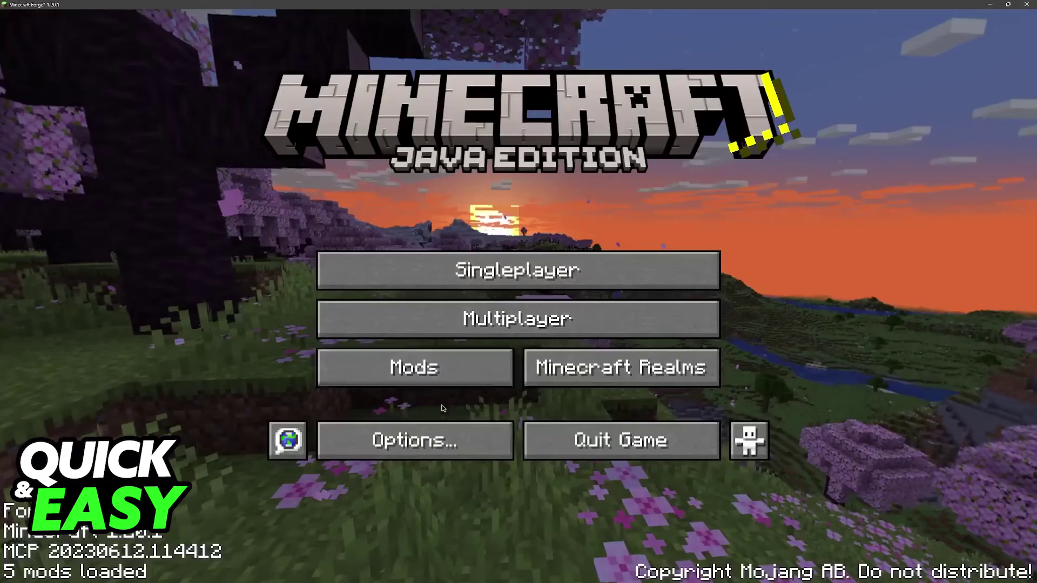